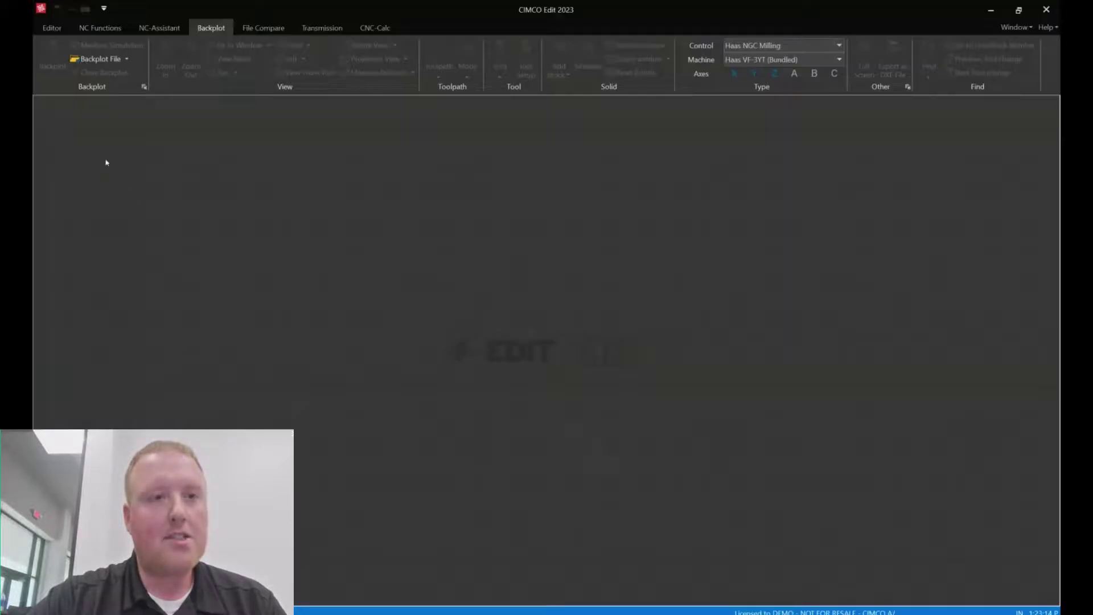
Open recent file HURCO AL PART.NC and switch to the Backplot tab.
left_click(52, 28)
left_click(75, 71)
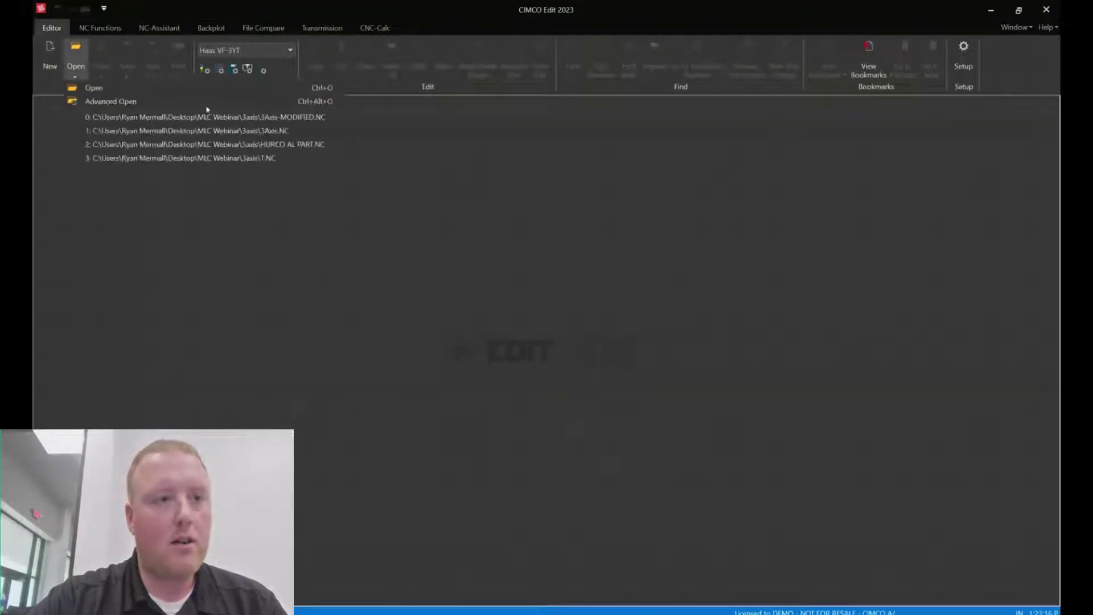
left_click(271, 144)
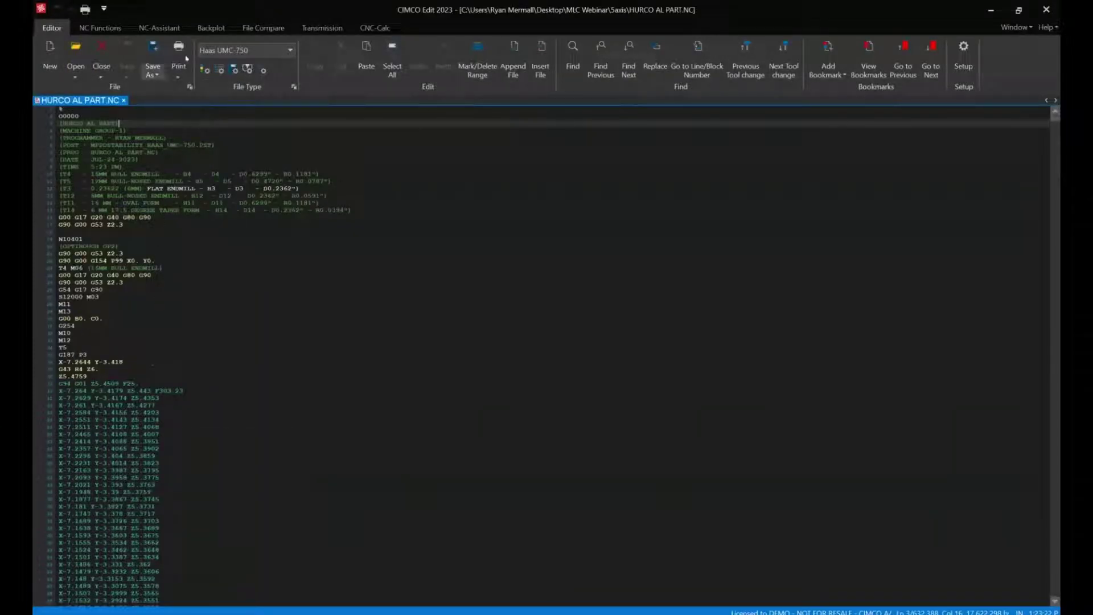
left_click(211, 28)
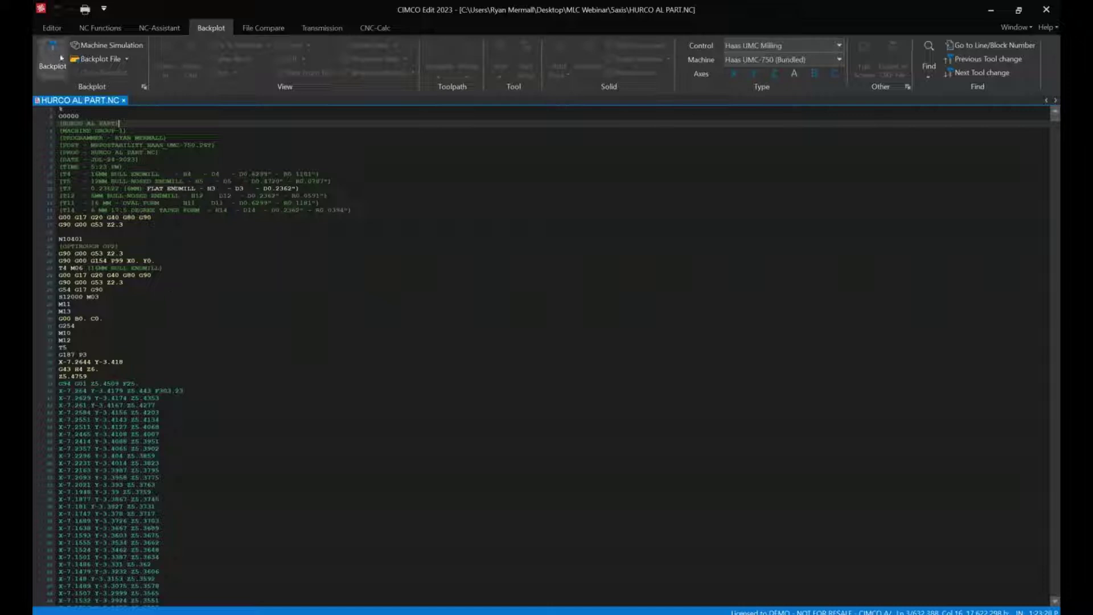
Turn on machine simulation with the Animate / Show From Last Rapid mode.
left_click(91, 46)
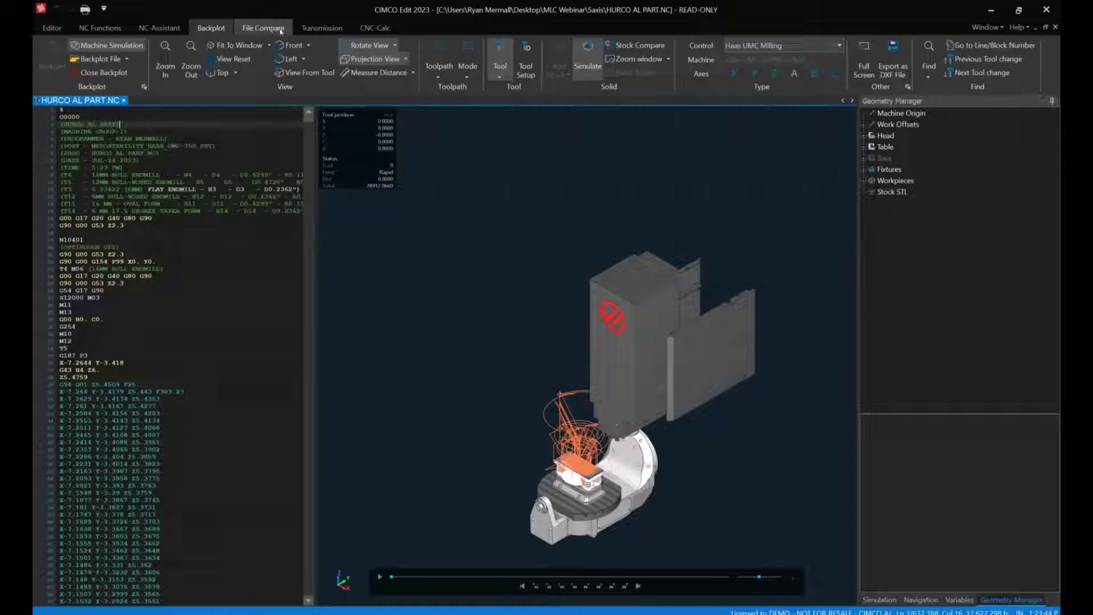
left_click(468, 73)
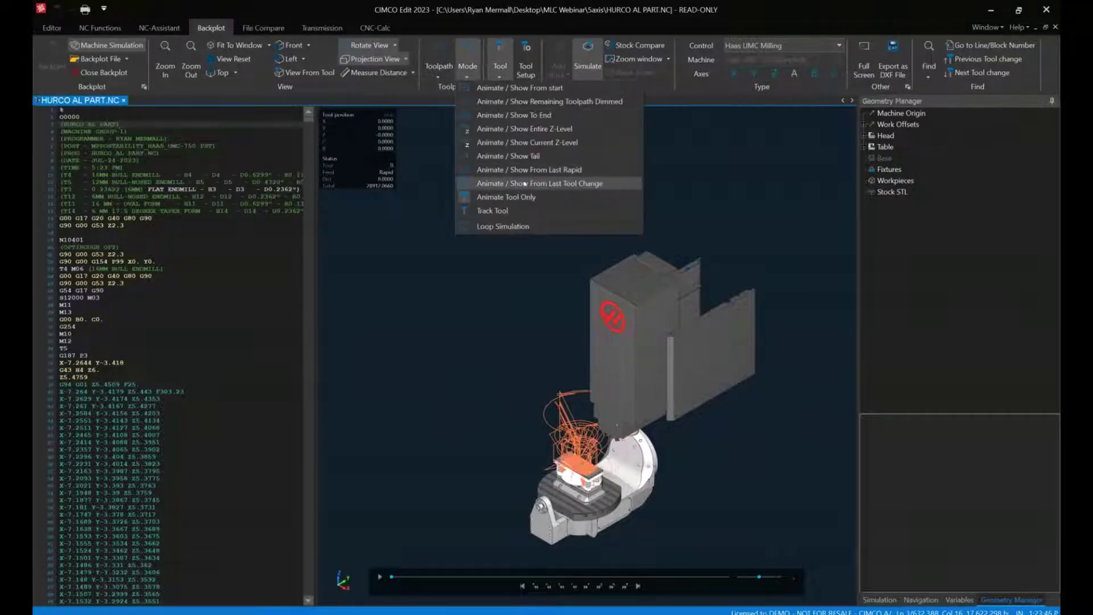
left_click(535, 169)
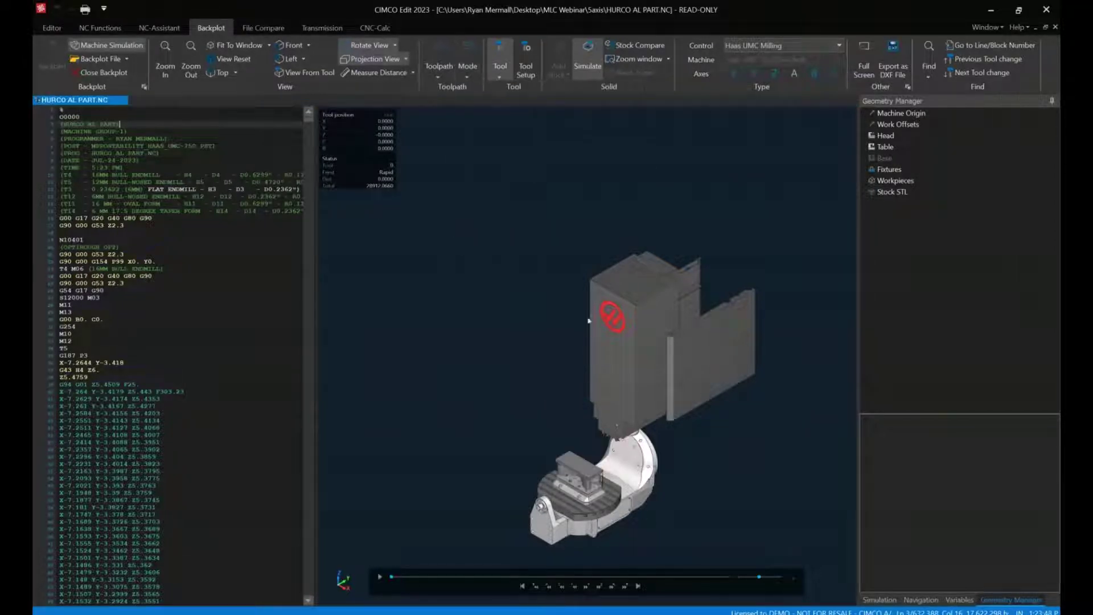
scroll(515, 417, "up", 5)
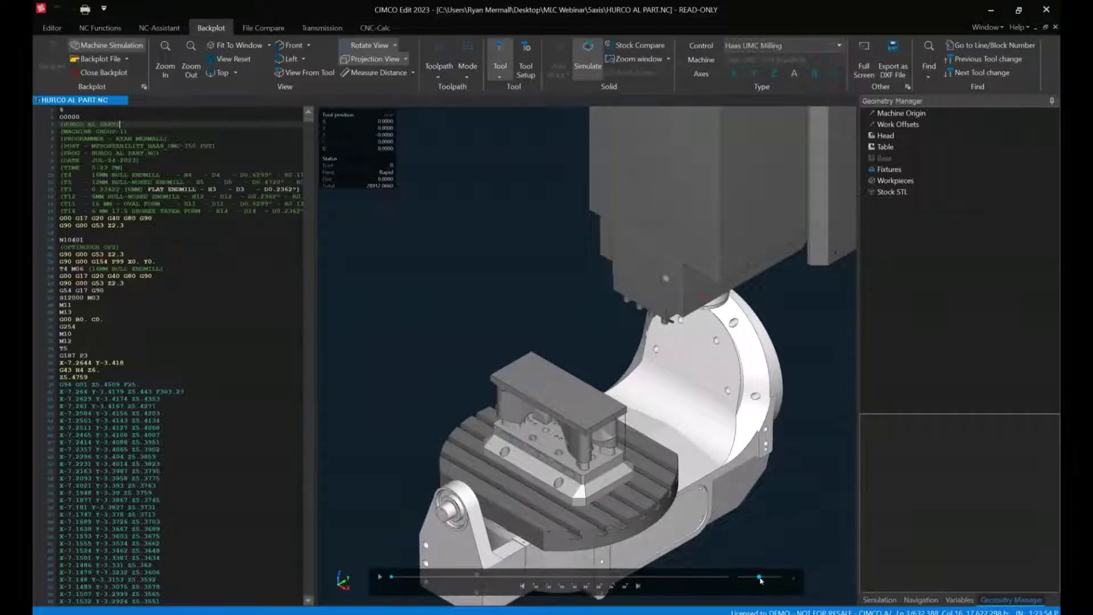
Adjust the playback speed and play the Haas UMC-750 simulation.
left_click_drag(761, 579, 763, 579)
key("space")
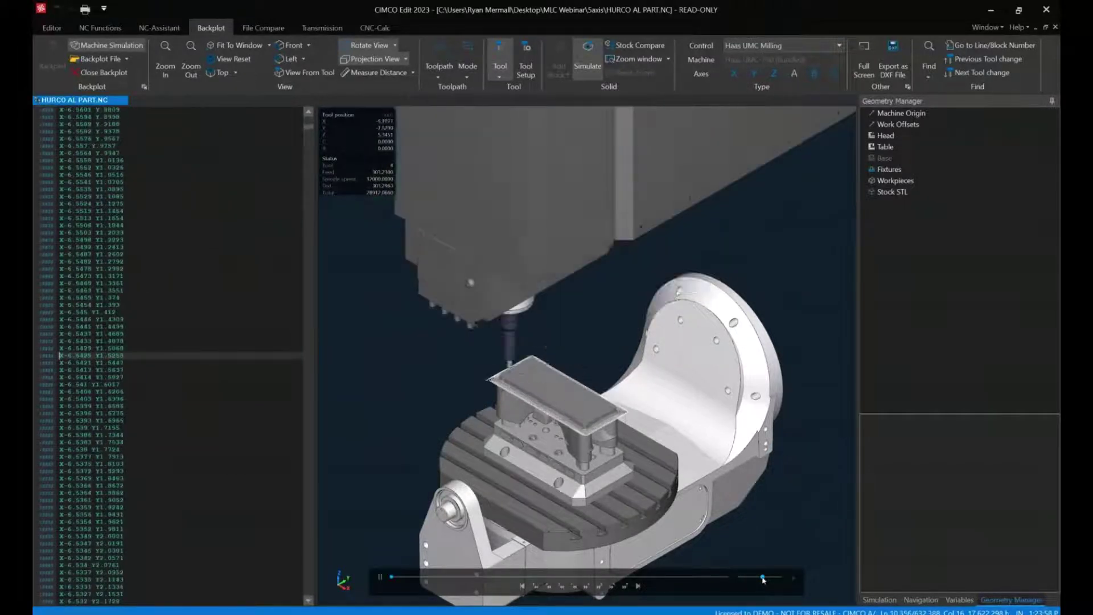
left_click_drag(761, 580, 760, 579)
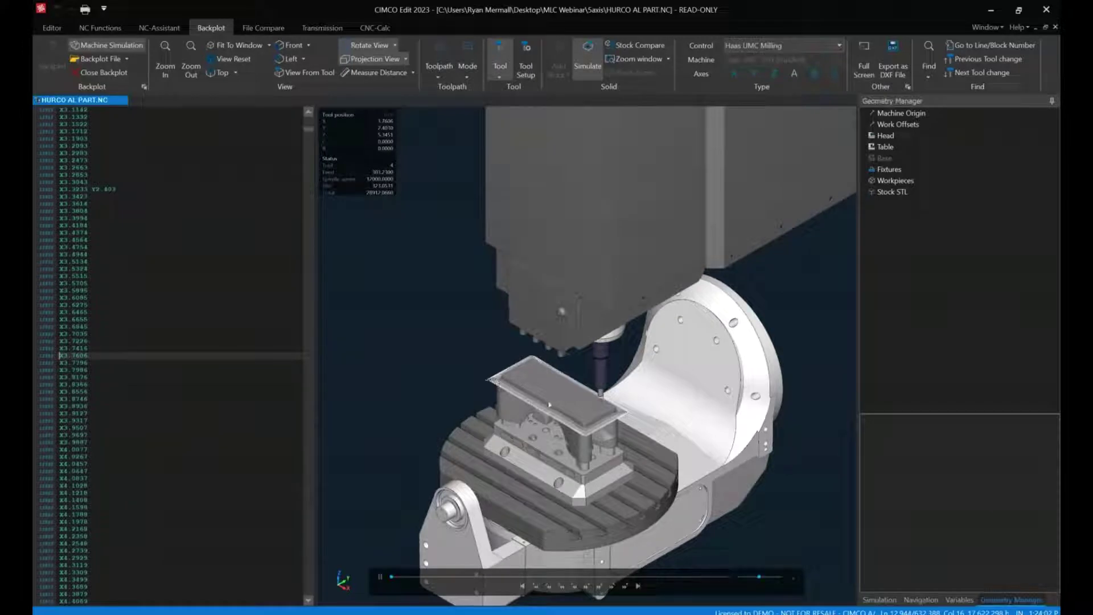
Jump to the next bookmark, the T14 taper-form finishing operation.
left_click(52, 28)
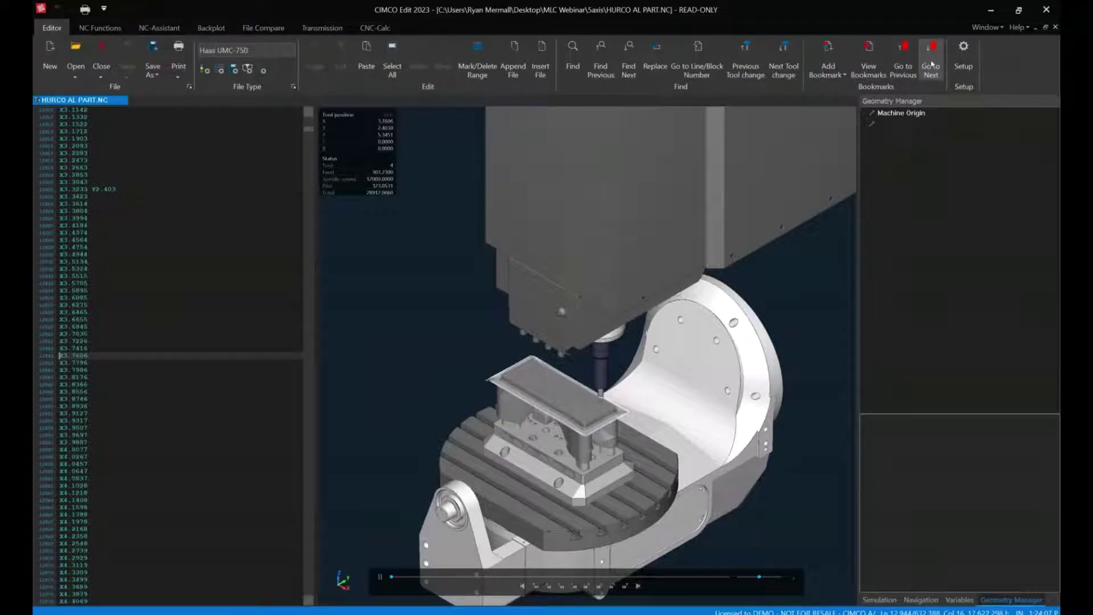
left_click(902, 68)
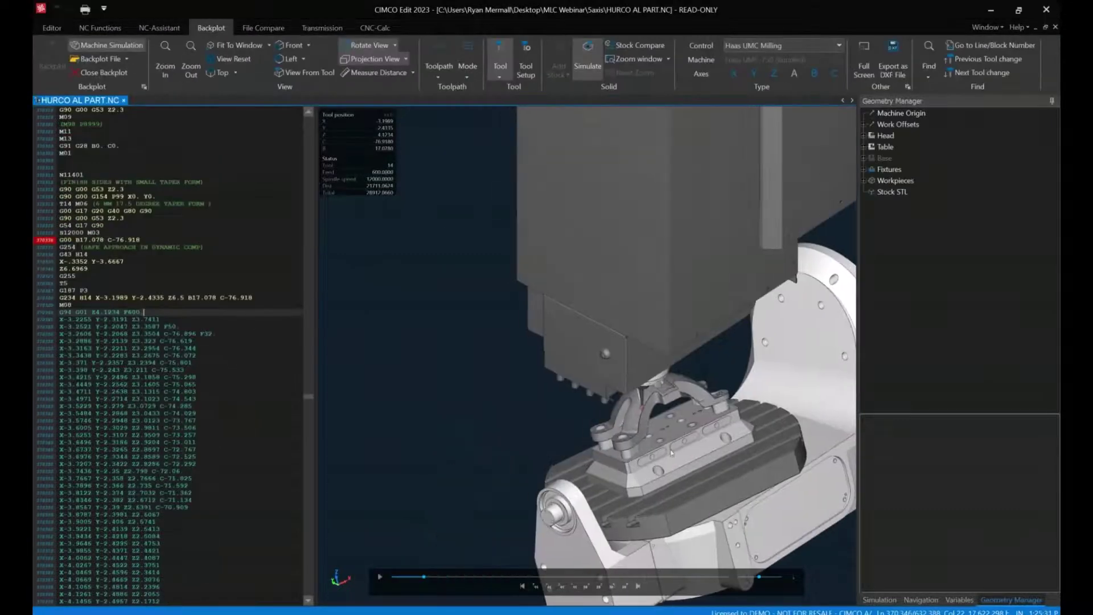
scroll(671, 453, "up", 2)
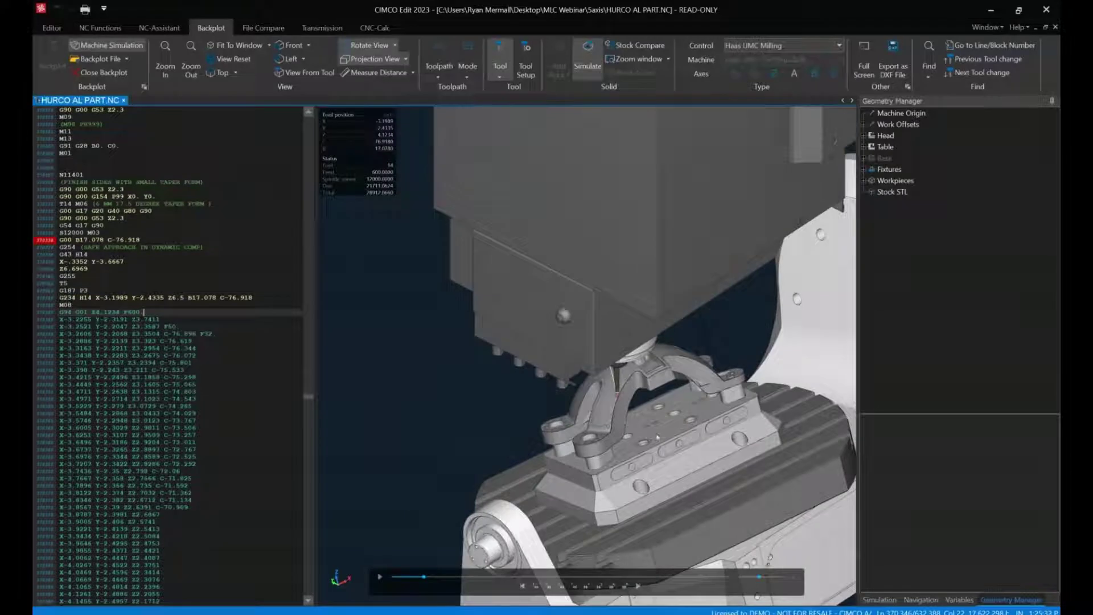
Step forward through the T14 five-axis cuts, then back up a few lines.
key("Down")
key("Down")
key("Down")
key("Down")
key("Down")
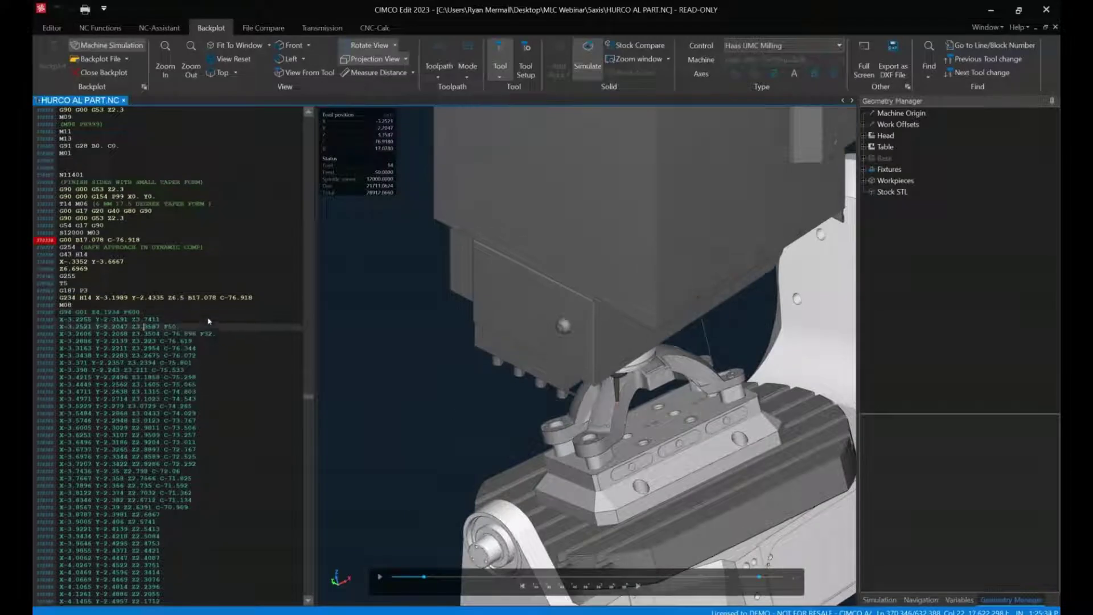
key("Down")
key("Down")
key("Down")
key("Down")
key("Down")
key("Down")
key("Down")
key("Down")
key("Down")
key("Down")
key("Down")
key("Down")
key("Down")
key("Down")
key("Down")
key("Down")
key("Down")
key("Down")
key("Down")
key("Down")
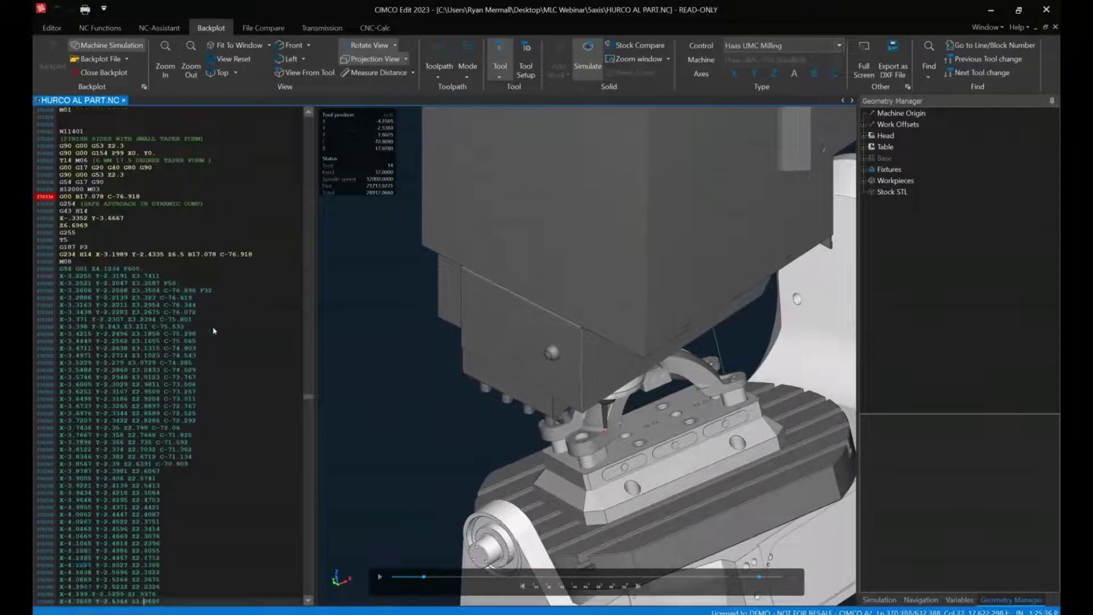
key("Down")
key("Down")
key("Down")
key("Down")
key("Down")
key("Down")
key("Down")
key("Down")
key("Down")
key("Down")
key("Down")
key("Down")
key("Down")
key("Down")
key("Down")
key("Down")
key("Down")
key("Down")
key("Down")
key("Down")
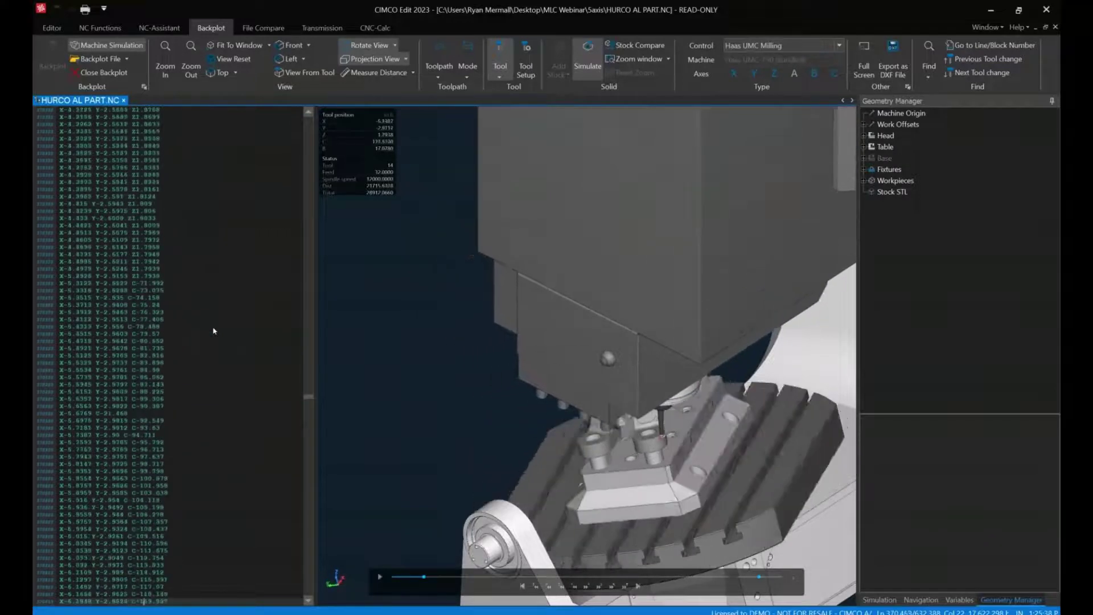
key("Page_Down")
key("Page_Down")
key("Page_Down")
key("Page_Down")
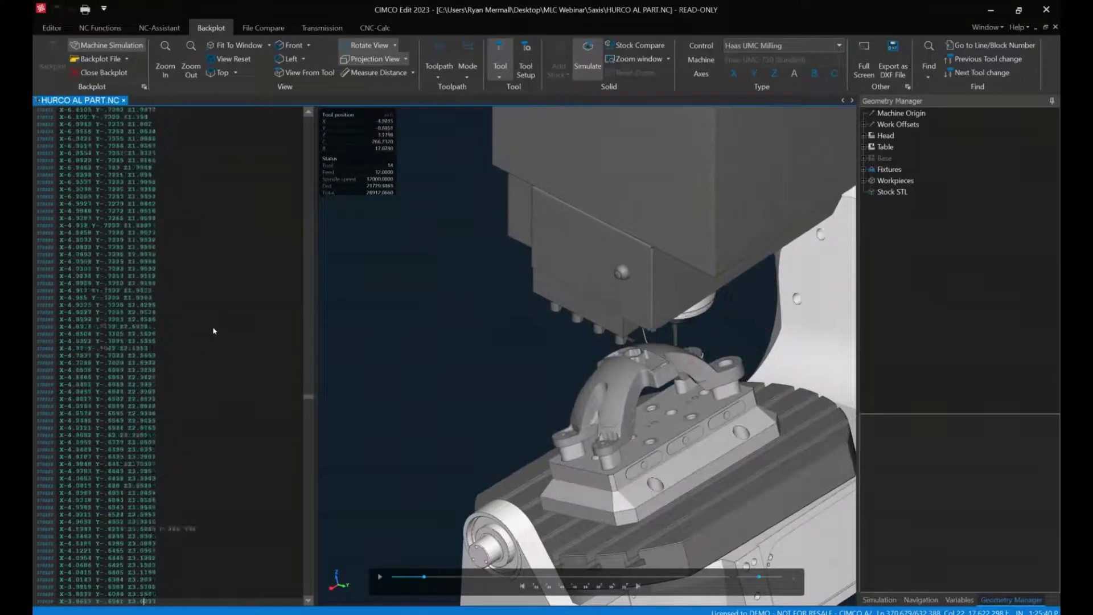
key("Page_Down")
key("Page_Down")
key("Page_Down")
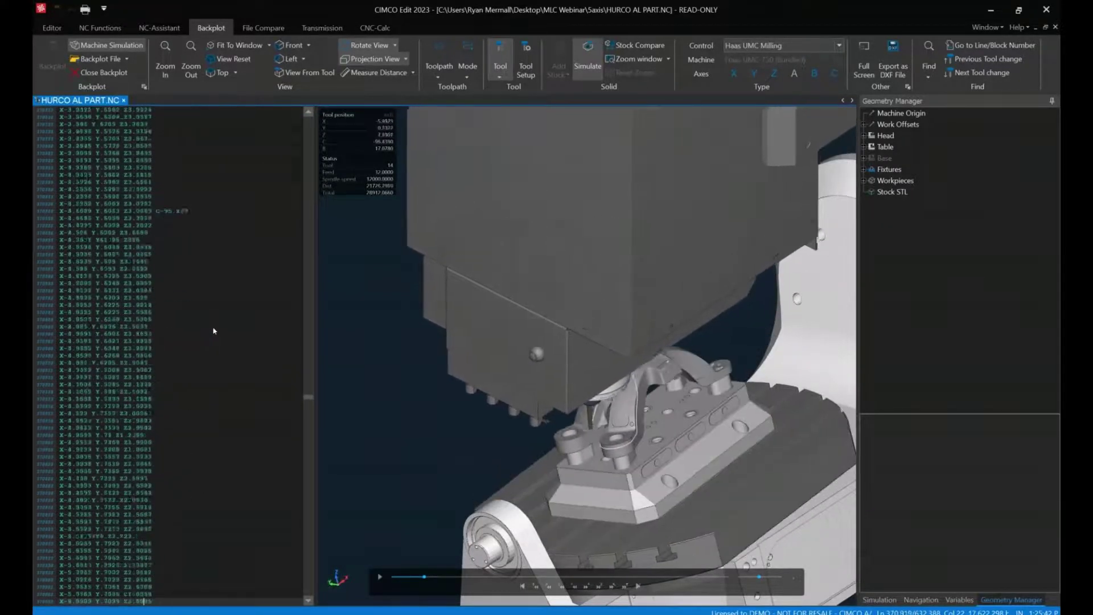
key("Page_Down")
key("Page_Down")
key("Page_Down")
key("Page_Down")
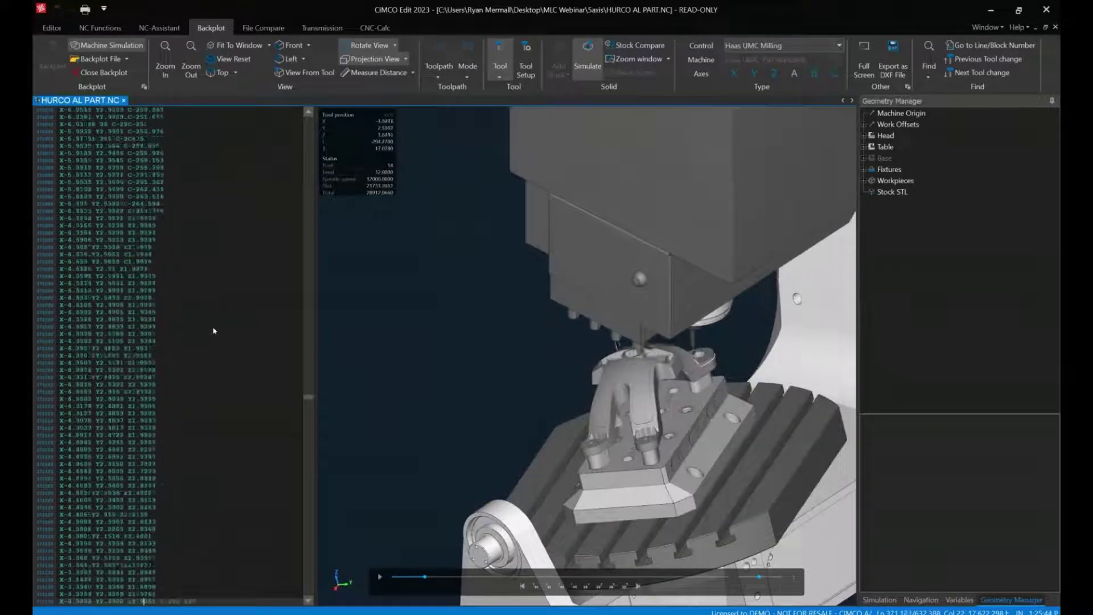
key("Up")
key("Up")
key("Up")
key("Up")
key("Up")
key("Up")
key("Up")
key("Up")
key("Up")
key("Up")
key("Up")
key("Up")
key("Up")
key("Up")
key("Up")
key("Up")
key("Up")
key("Up")
key("Up")
key("Up")
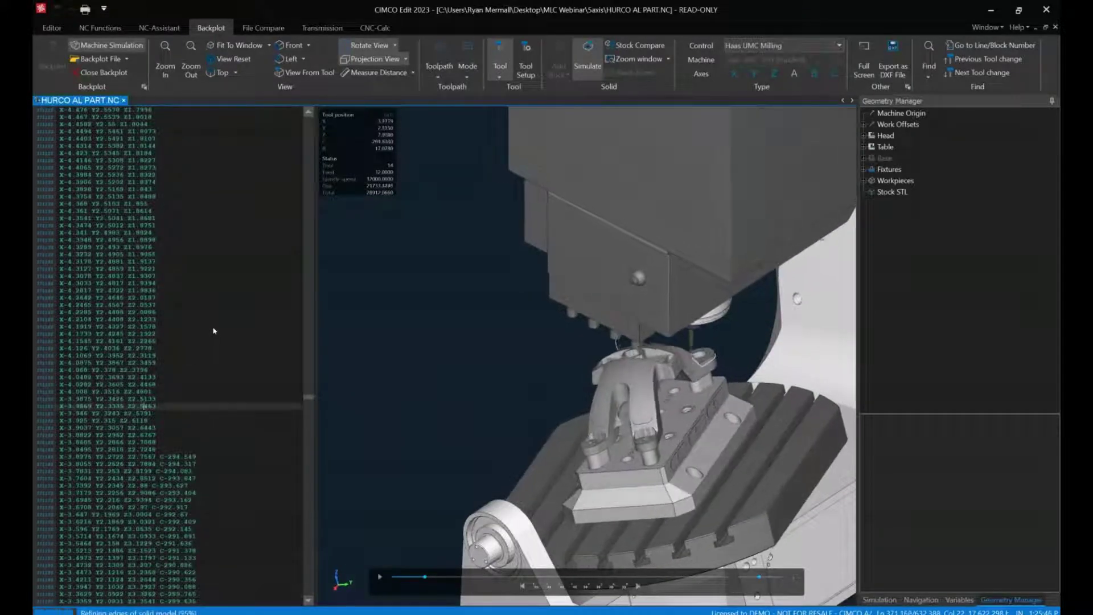
key("Up")
key("Up")
key("Up")
key("Up")
key("Up")
key("Up")
key("Up")
key("Up")
key("Up")
key("Up")
key("Up")
key("Up")
key("Up")
key("Up")
key("Up")
key("Up")
Advance from the X-4.361 Y2.5071 move along the curved arch cuts.
key("Down")
key("Down")
key("Down")
key("Down")
key("Down")
key("Down")
key("Down")
key("Down")
key("Down")
key("Down")
key("Down")
key("Down")
key("Down")
key("Down")
key("Down")
key("Down")
key("Down")
key("Down")
key("Down")
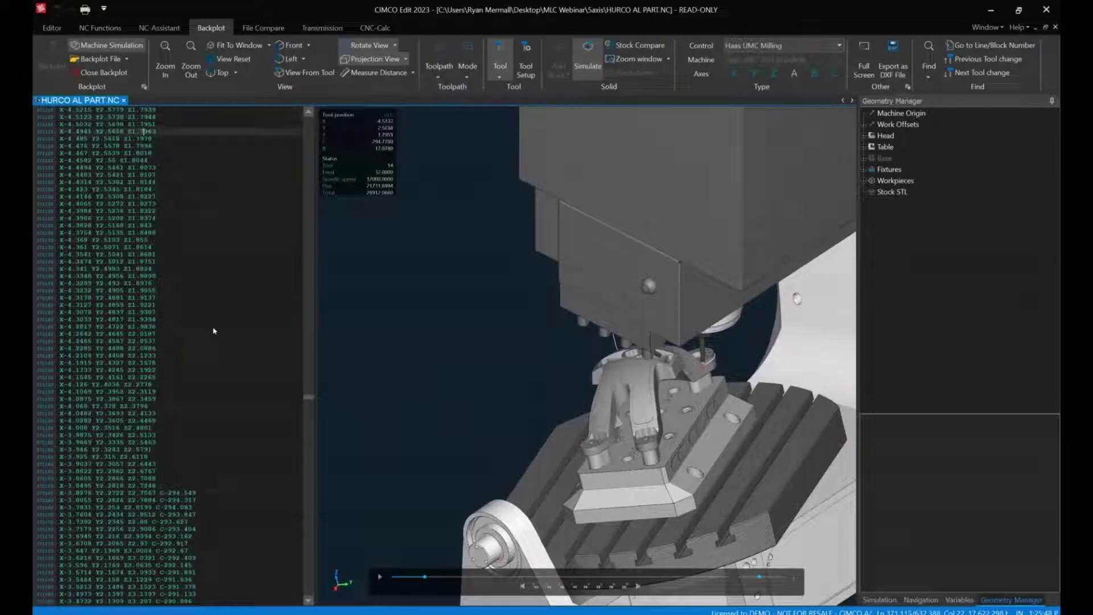
key("Down")
key("Down")
key("Down")
key("Down")
key("Down")
key("Down")
key("Down")
key("Down")
key("Down")
key("Down")
key("Down")
key("Down")
key("Down")
key("Down")
scroll(730, 368, "up", 6)
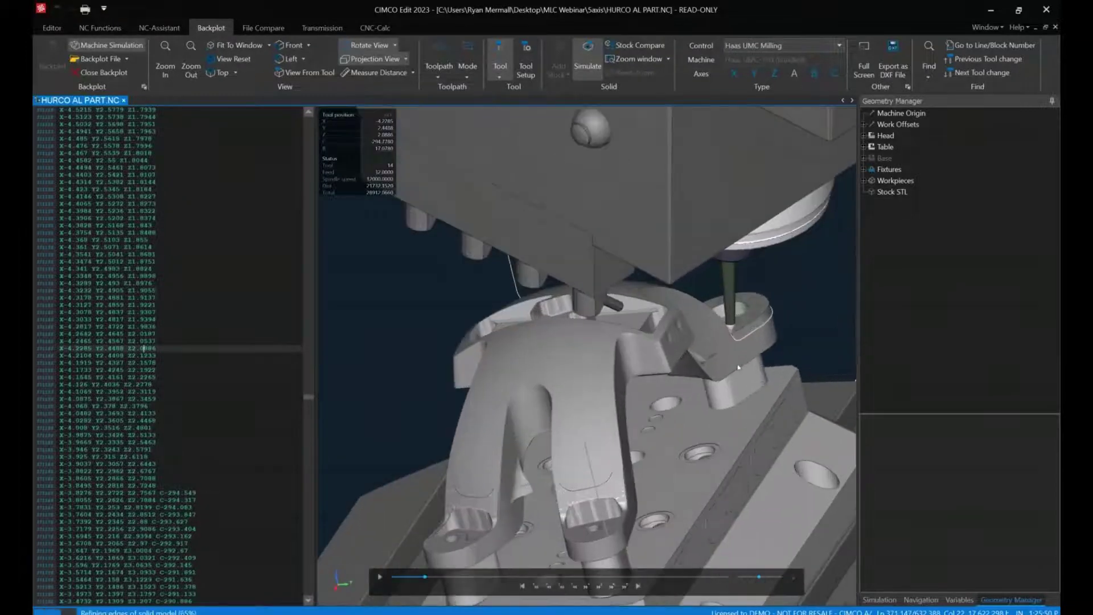
key("Down")
key("Down")
key("Down")
key("Down")
key("Down")
key("Down")
key("Down")
key("Down")
key("Down")
key("Down")
key("Down")
key("Down")
key("Down")
key("Down")
key("Down")
key("Down")
key("Down")
key("Down")
key("Down")
key("Down")
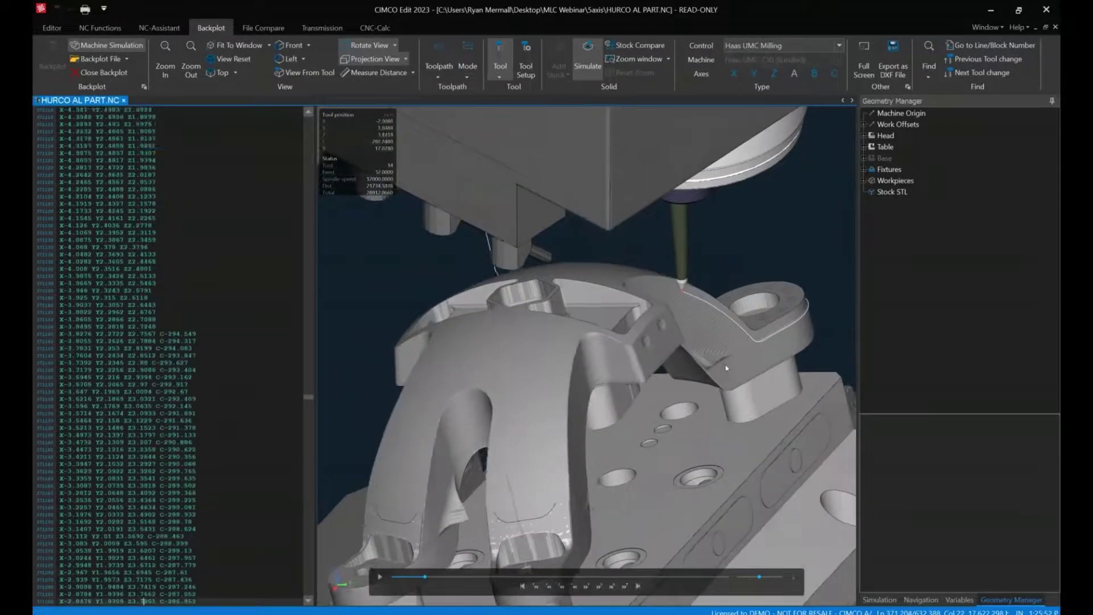
key("Down")
key("Down")
key("Down")
key("Down")
key("Down")
key("Down")
key("Down")
key("Down")
key("Down")
key("Down")
key("Down")
key("Down")
key("Down")
key("Down")
key("Down")
key("Down")
key("Down")
key("Down")
key("Down")
key("Down")
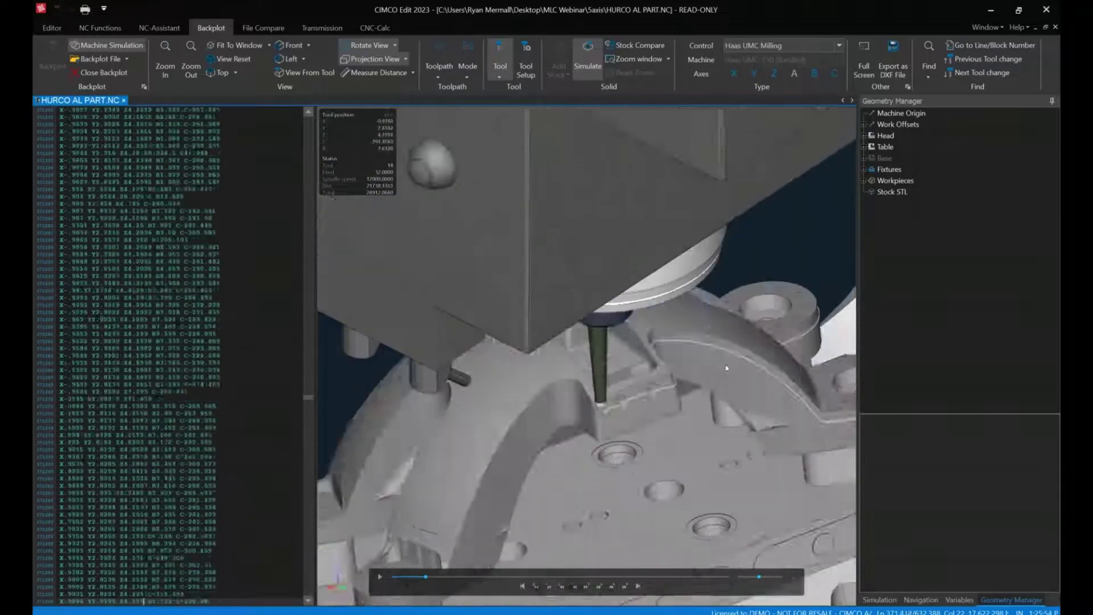
key("Down")
key("Down")
key("Down")
key("Down")
key("Down")
key("Down")
key("Down")
key("Down")
key("Down")
key("Down")
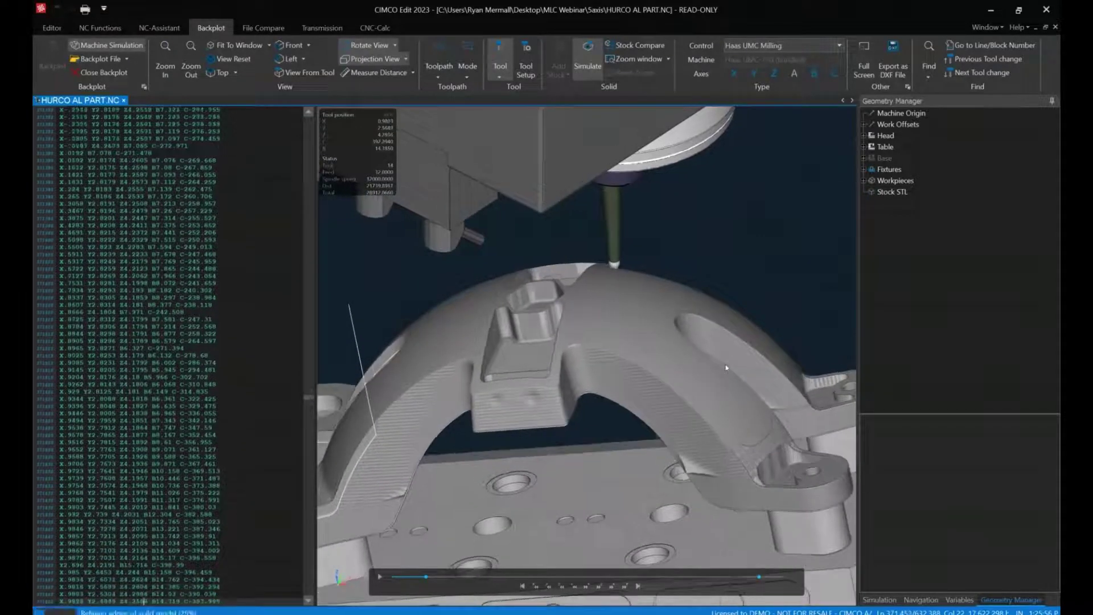
key("Down")
key("Down")
key("Down")
key("Down")
key("Down")
key("Down")
key("Down")
key("Down")
key("Down")
key("Down")
key("Down")
key("Down")
key("Down")
key("Down")
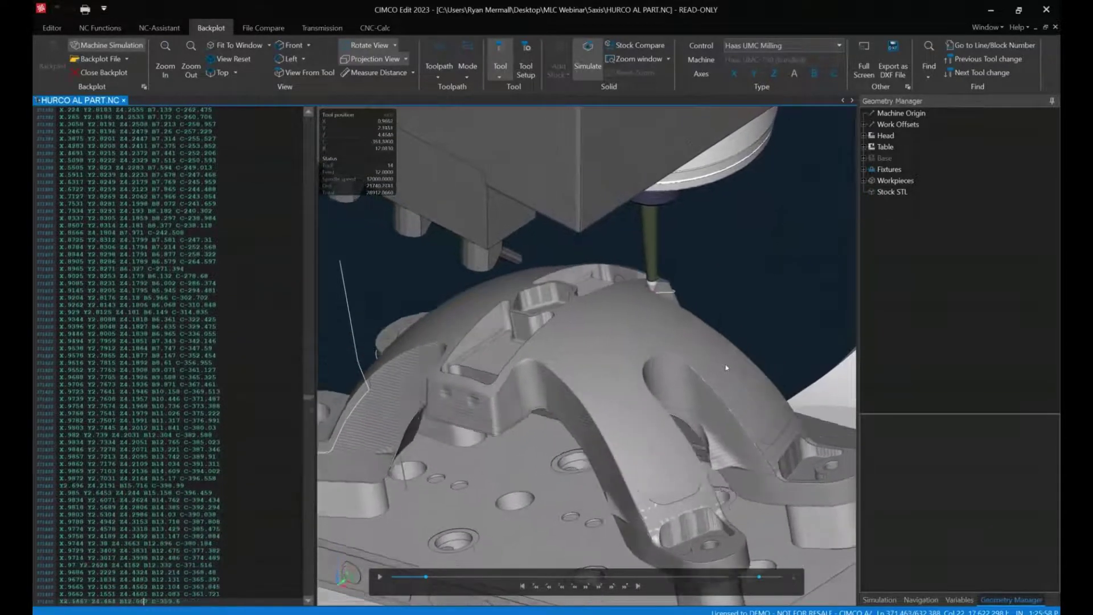